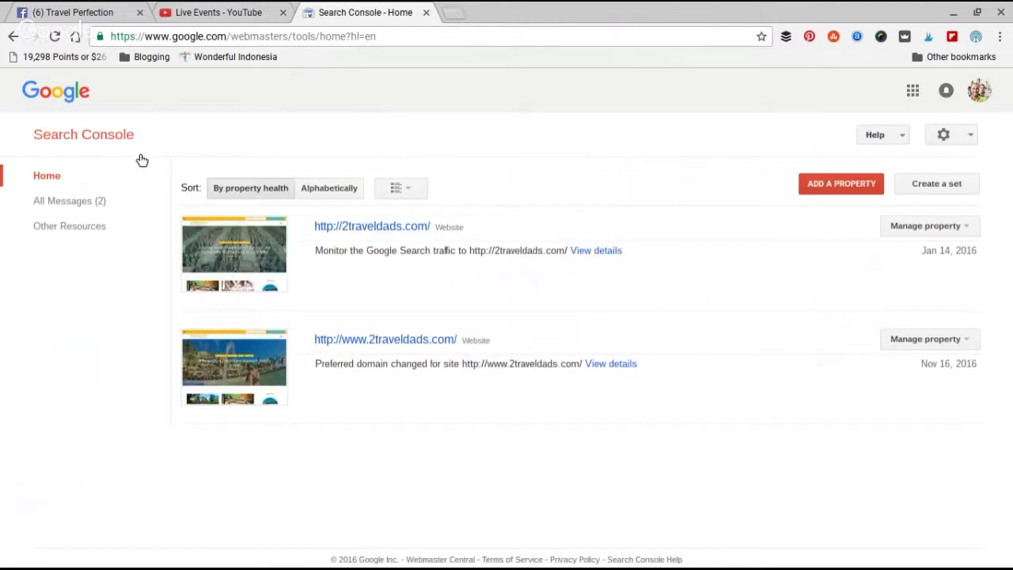
# Search Google for 'webmaster tools' to find the Search Console link
pyautogui.click(286, 39)
pyautogui.write('we')
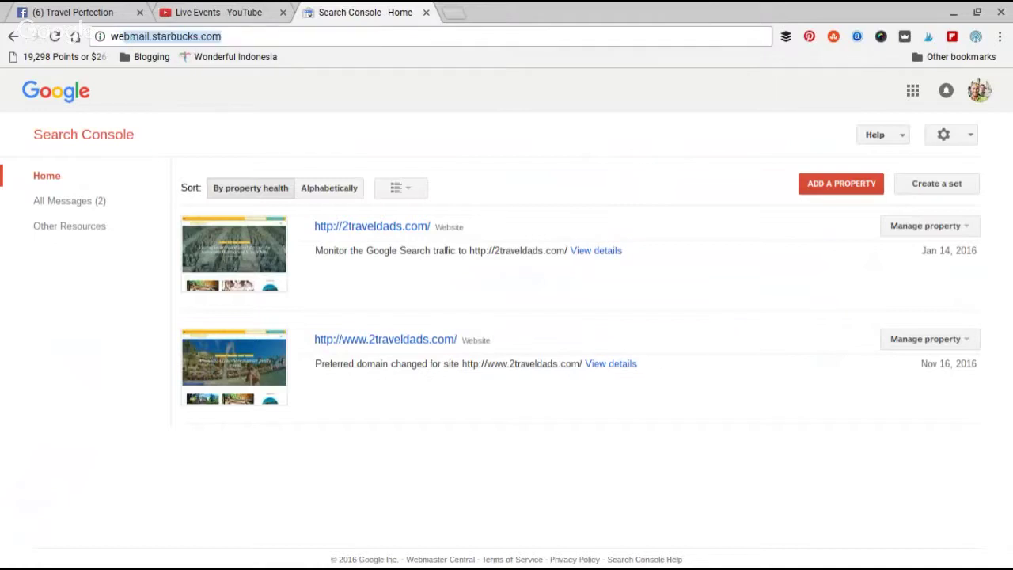
pyautogui.write('bmas')
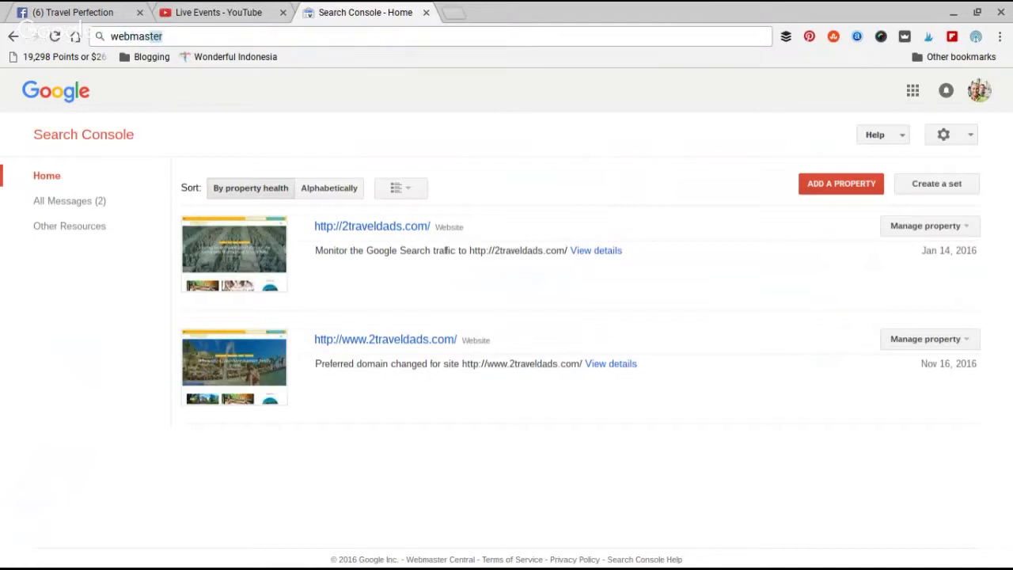
pyautogui.write('ter tools')
pyautogui.press('Return')
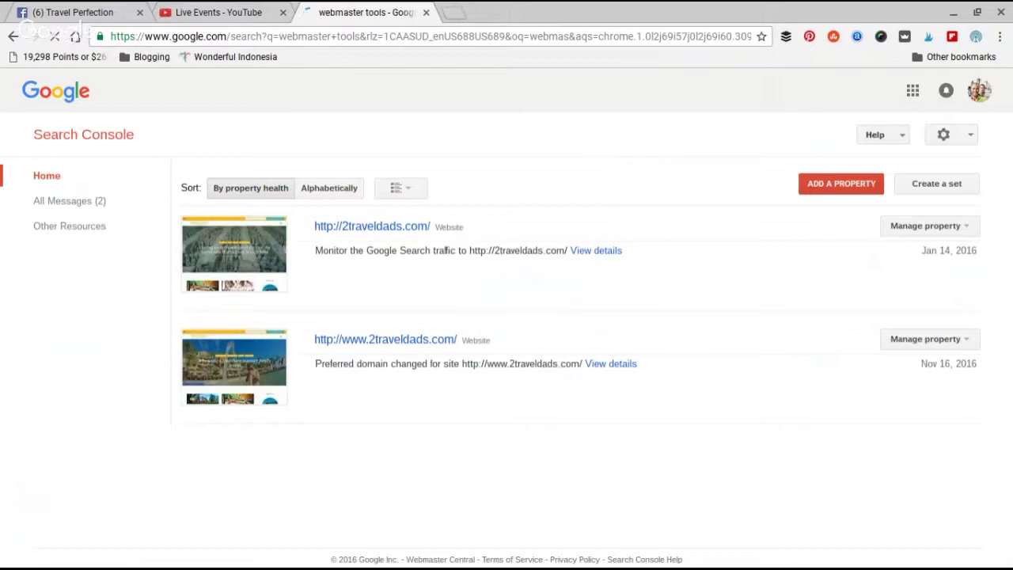
pyautogui.click(262, 278)
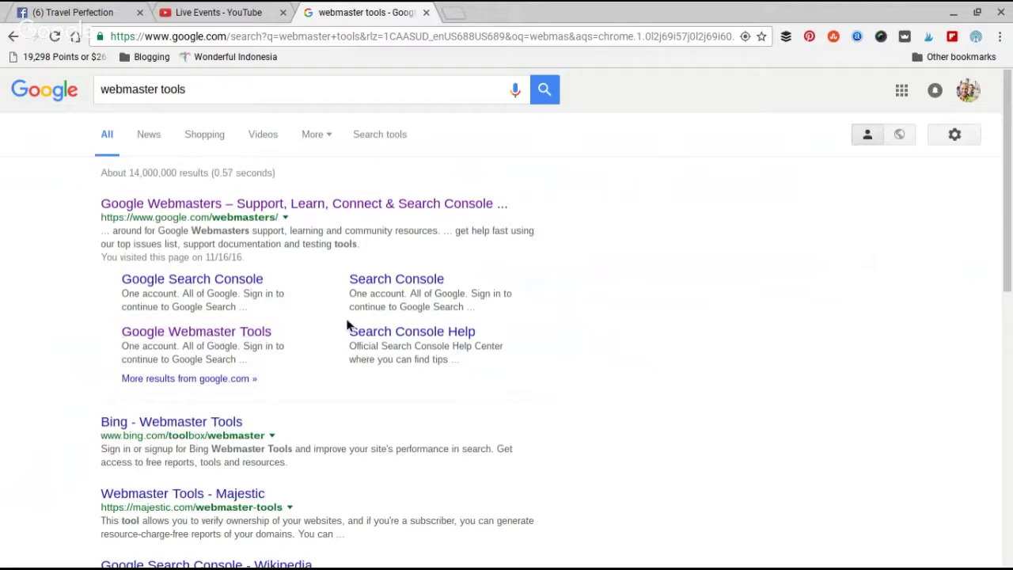
pyautogui.click(388, 283)
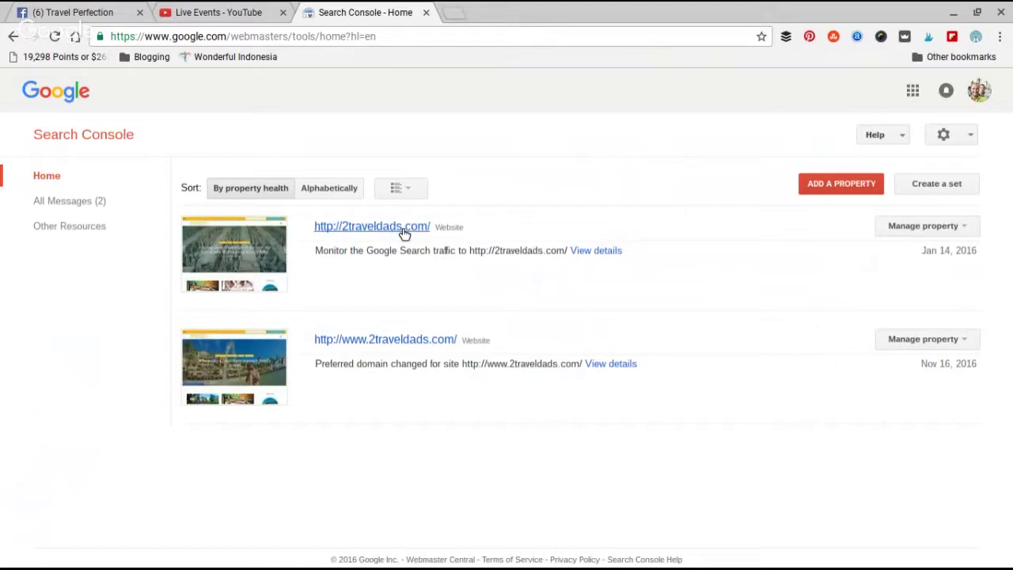
pyautogui.click(402, 230)
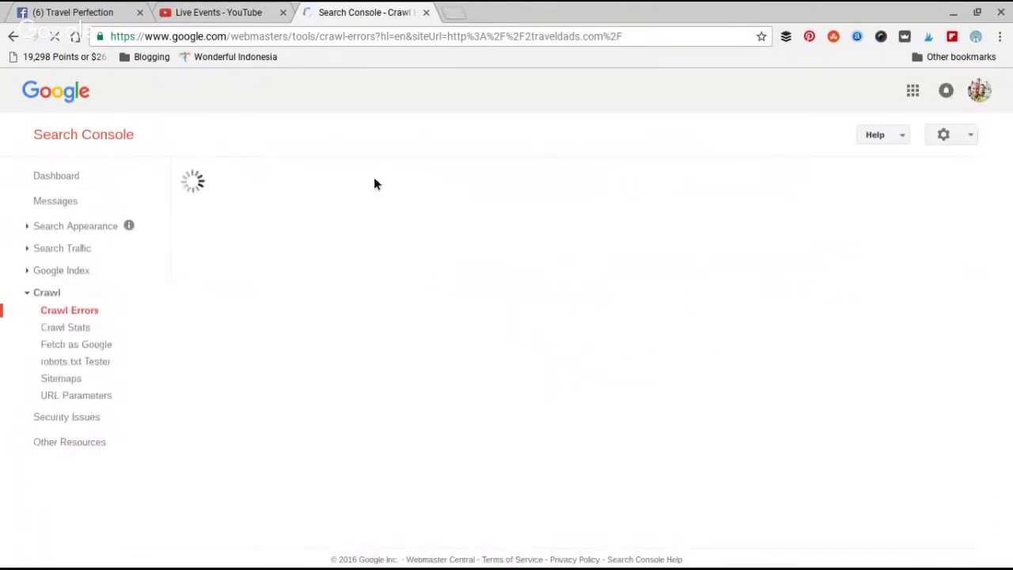
# Show the Not found errors and scroll to the 404 URL table listing mt-rainier-national-park-2015/
pyautogui.scroll(-1, 492, 304)
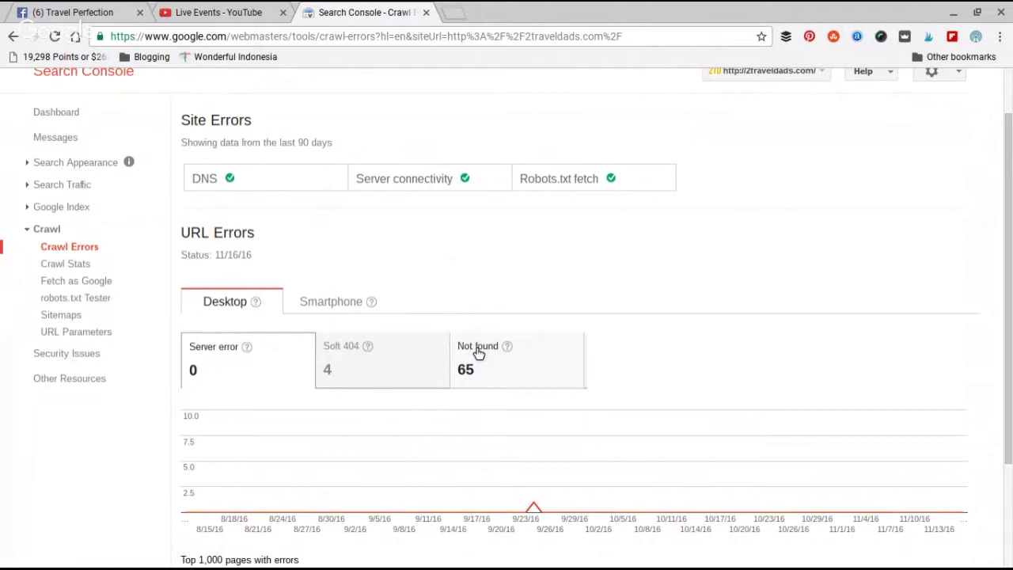
pyautogui.click(478, 353)
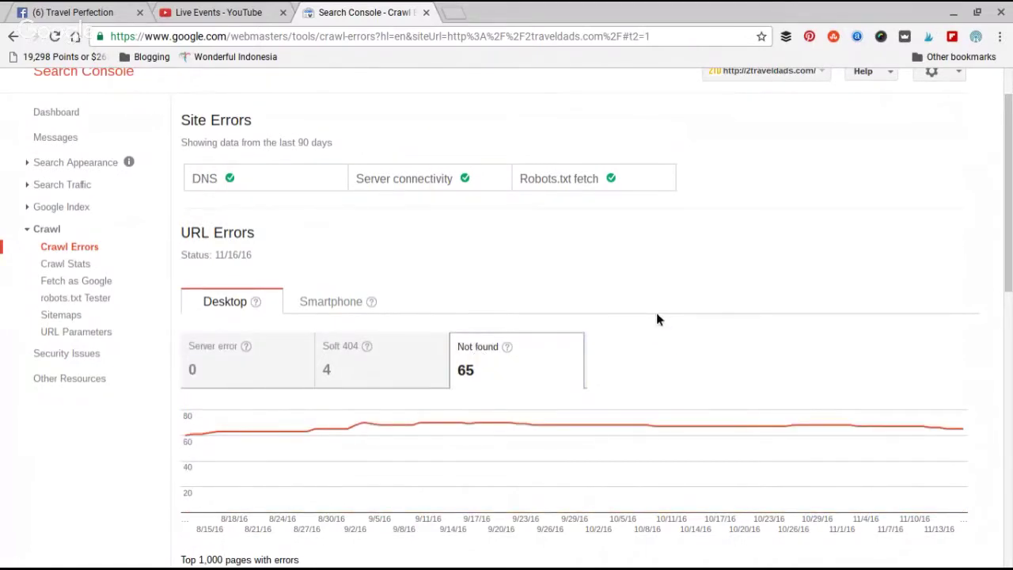
pyautogui.scroll(-3, 632, 310)
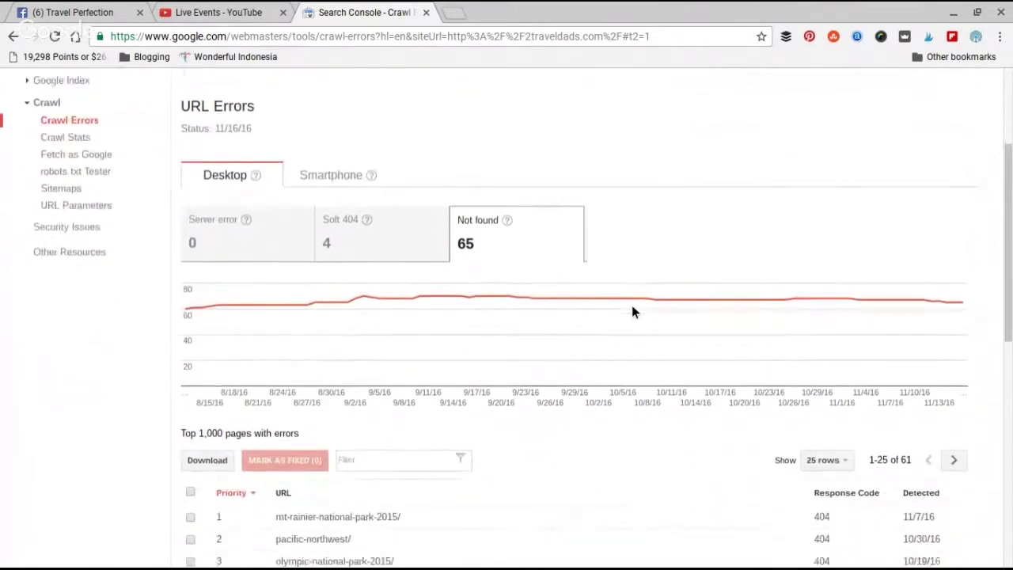
pyautogui.scroll(-1, 632, 311)
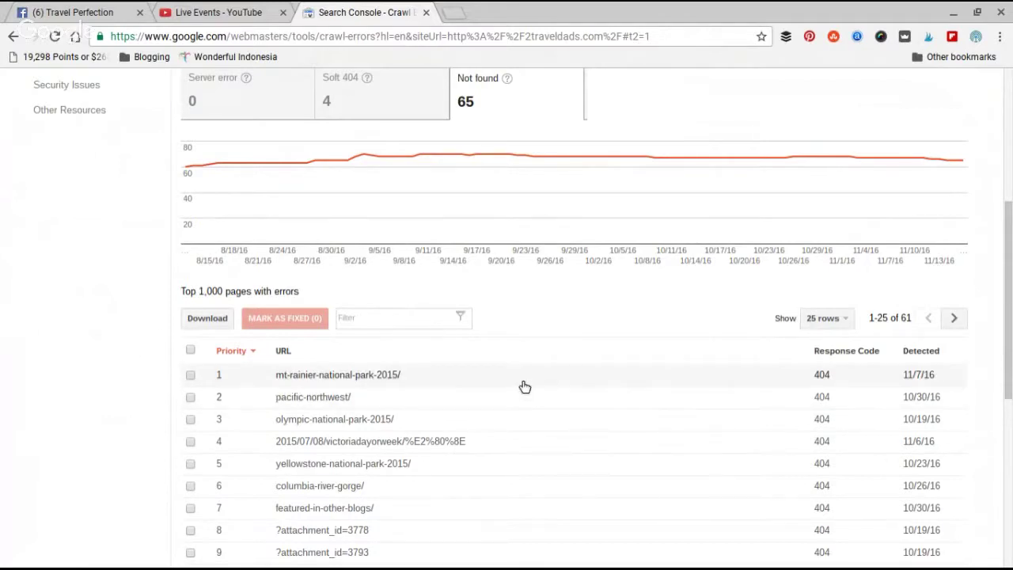
pyautogui.scroll(-3, 526, 384)
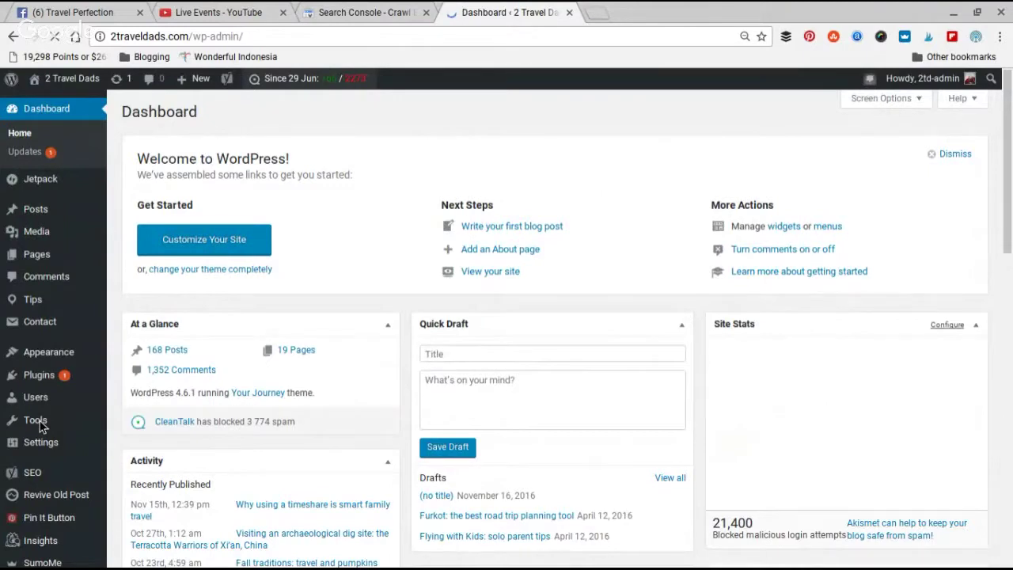
# Open Tools > Redirection, scroll to Add new redirection, then return to the Search Console 404 list
pyautogui.moveTo(41, 427)
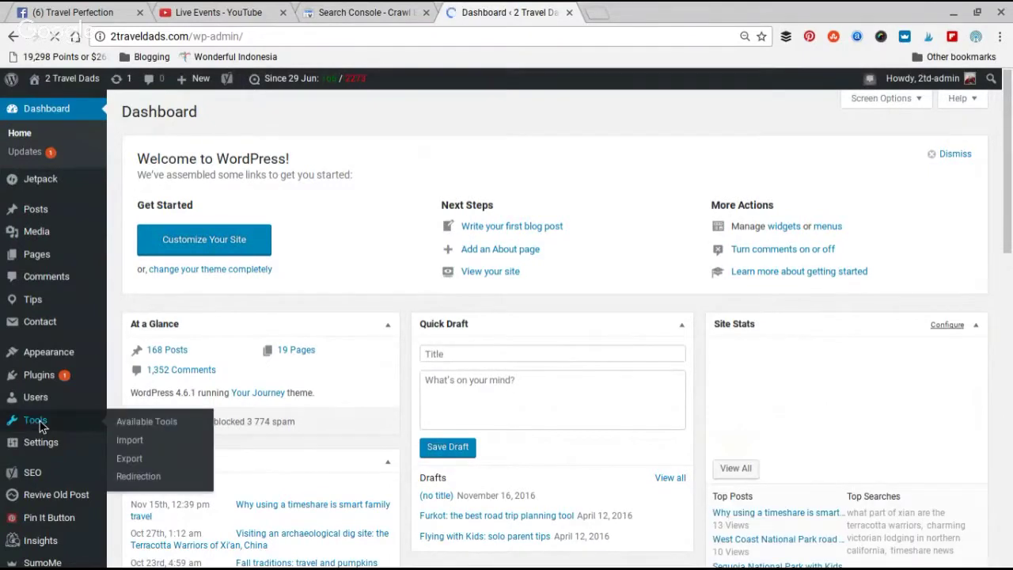
pyautogui.click(139, 478)
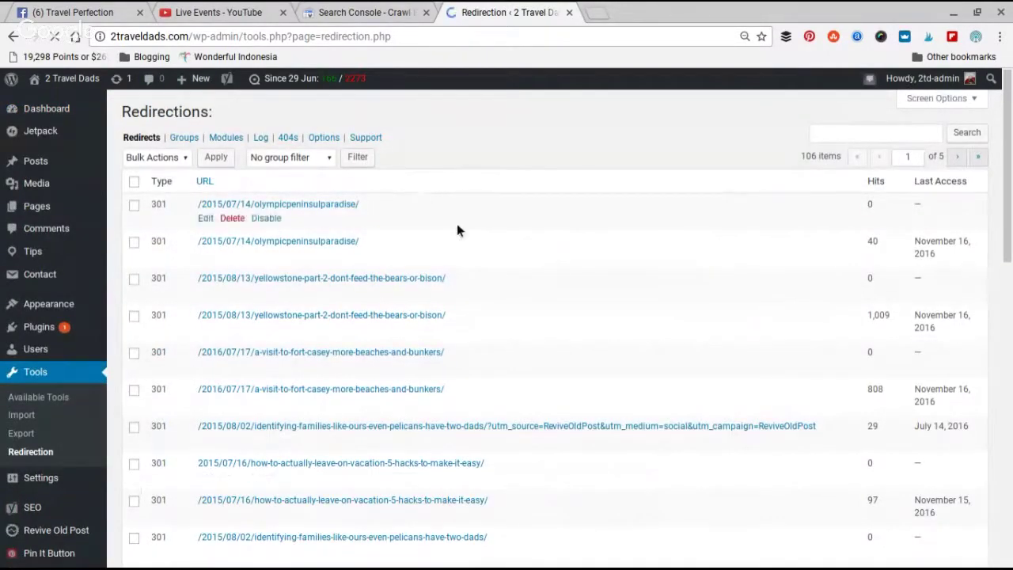
pyautogui.scroll(-3, 456, 230)
pyautogui.scroll(-5, 456, 230)
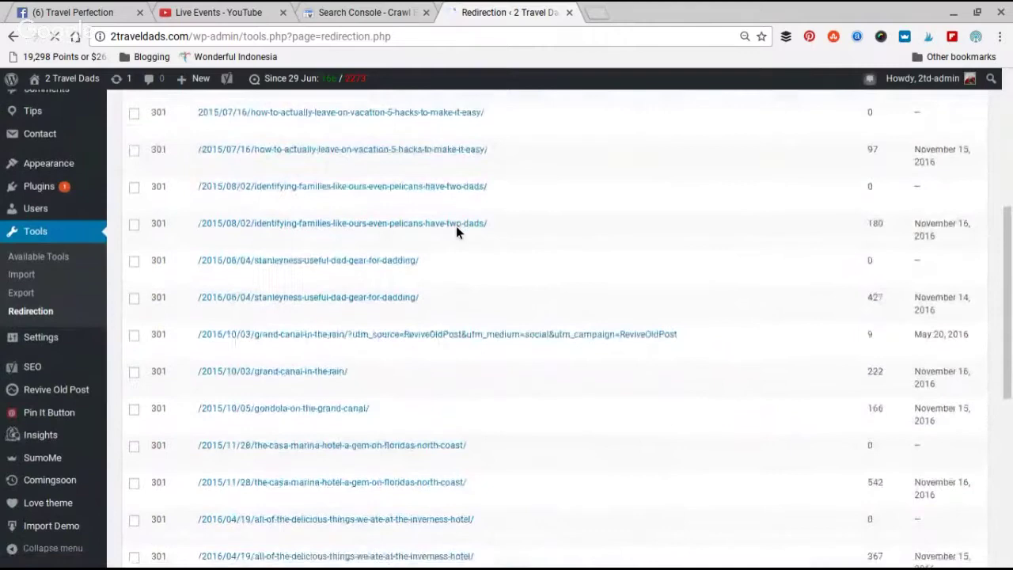
pyautogui.scroll(-5, 459, 231)
pyautogui.scroll(-5, 463, 232)
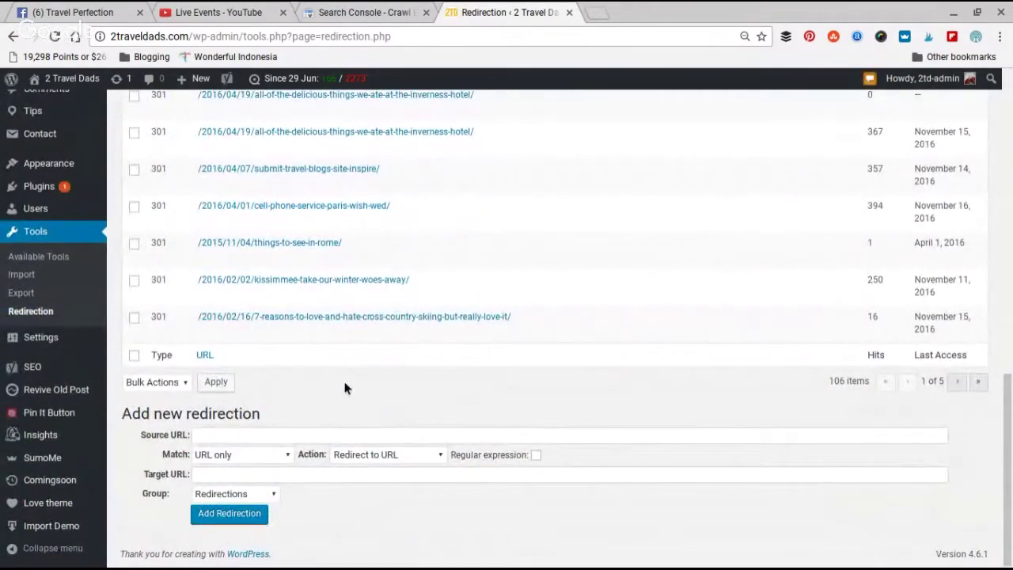
pyautogui.click(371, 13)
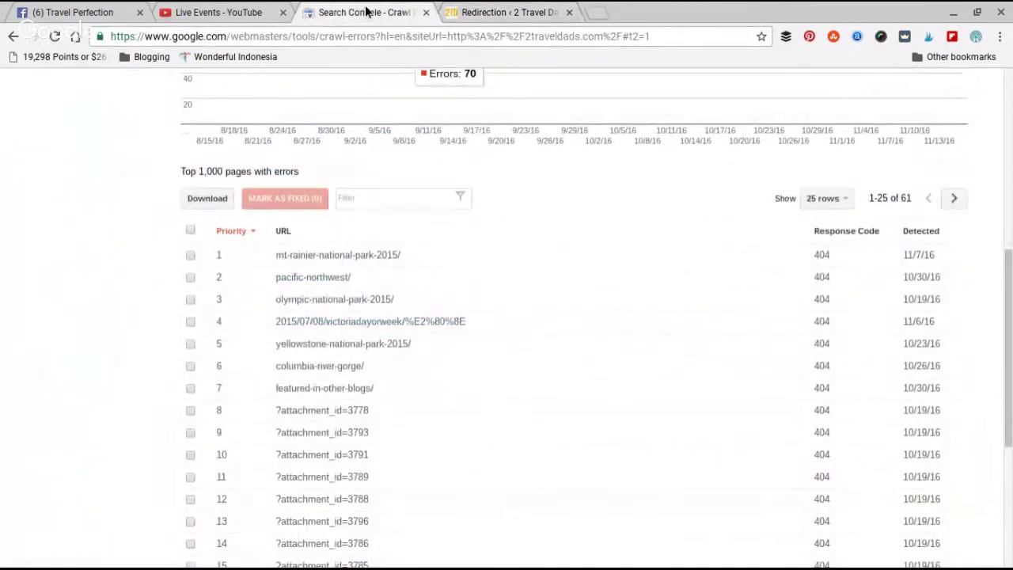
# Copy the mt-rainier-national-park-2015/ path and paste it as the new redirect's Source URL
pyautogui.click(356, 255)
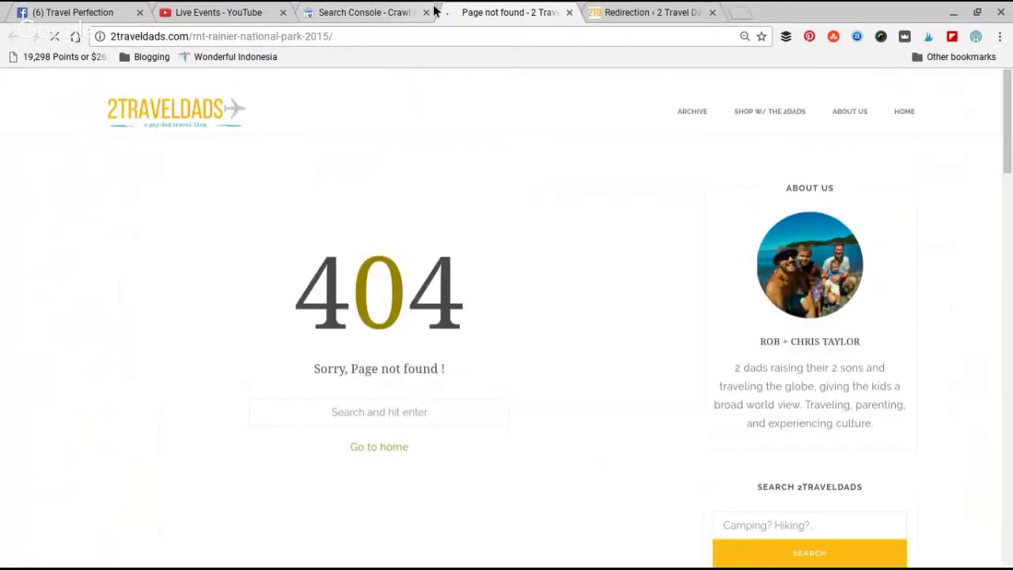
pyautogui.moveTo(356, 37); pyautogui.dragTo(192, 48)
pyautogui.hotkey('ctrl', 'c')
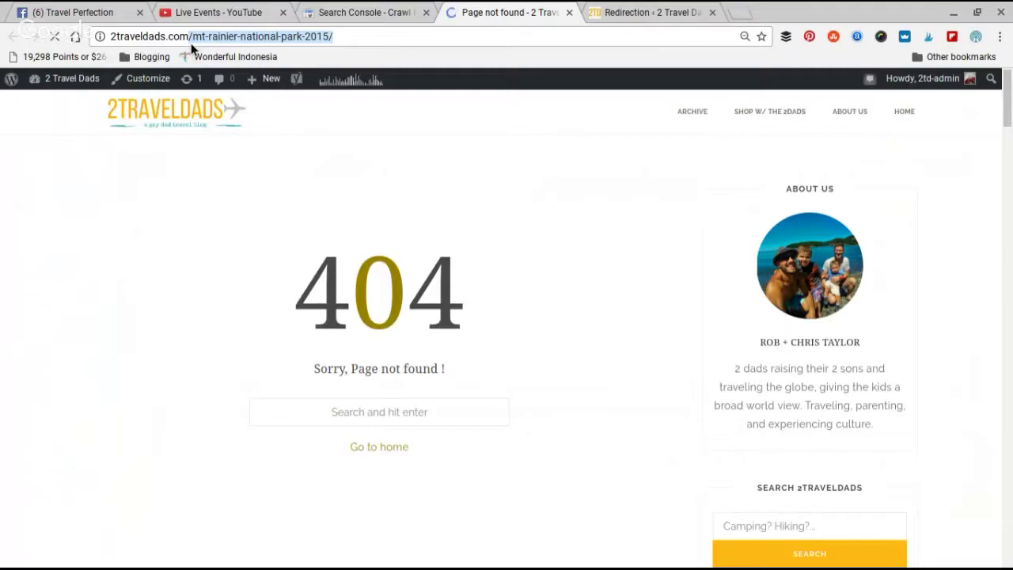
pyautogui.click(652, 11)
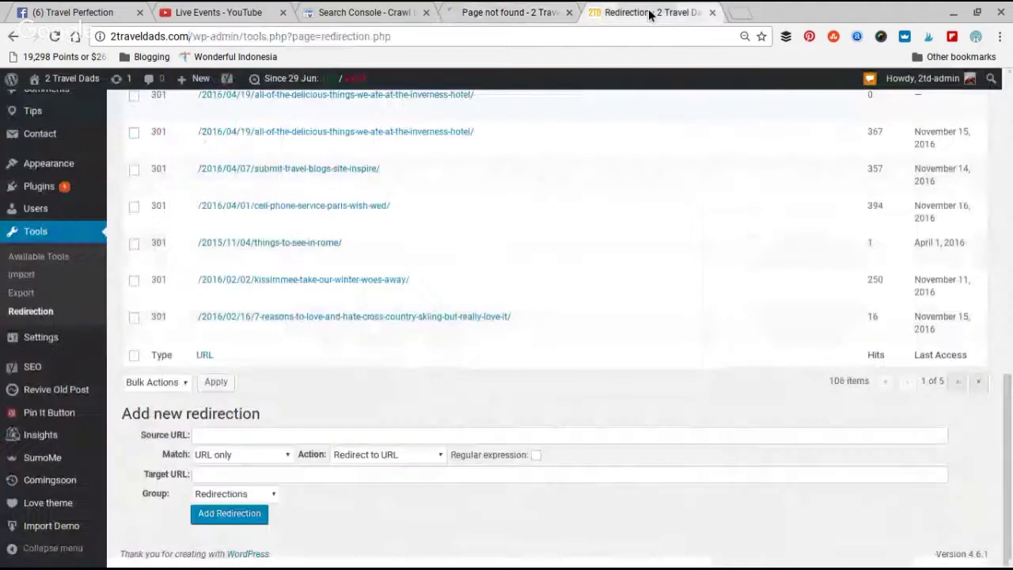
pyautogui.click(283, 437)
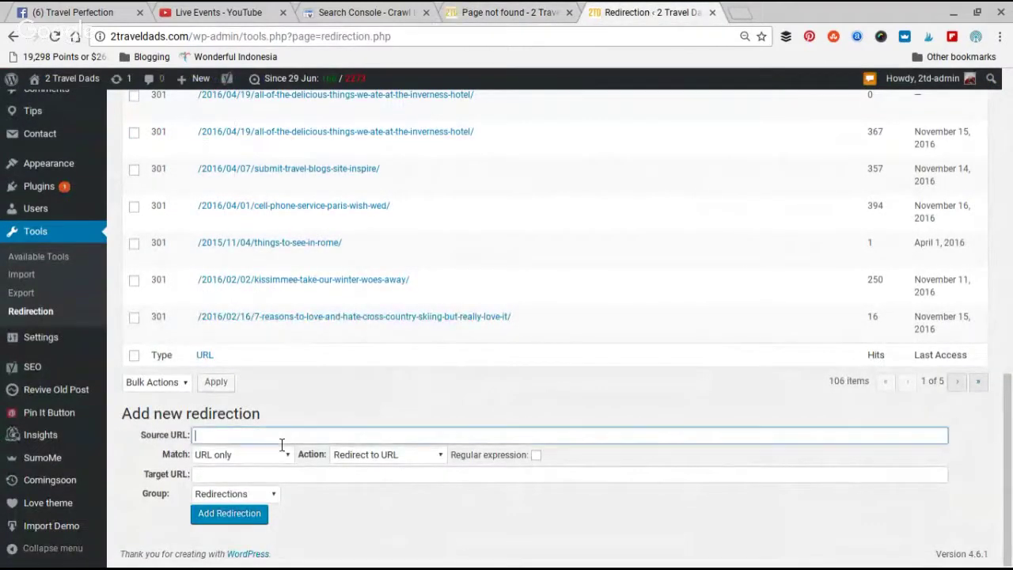
pyautogui.hotkey('ctrl', 'v')
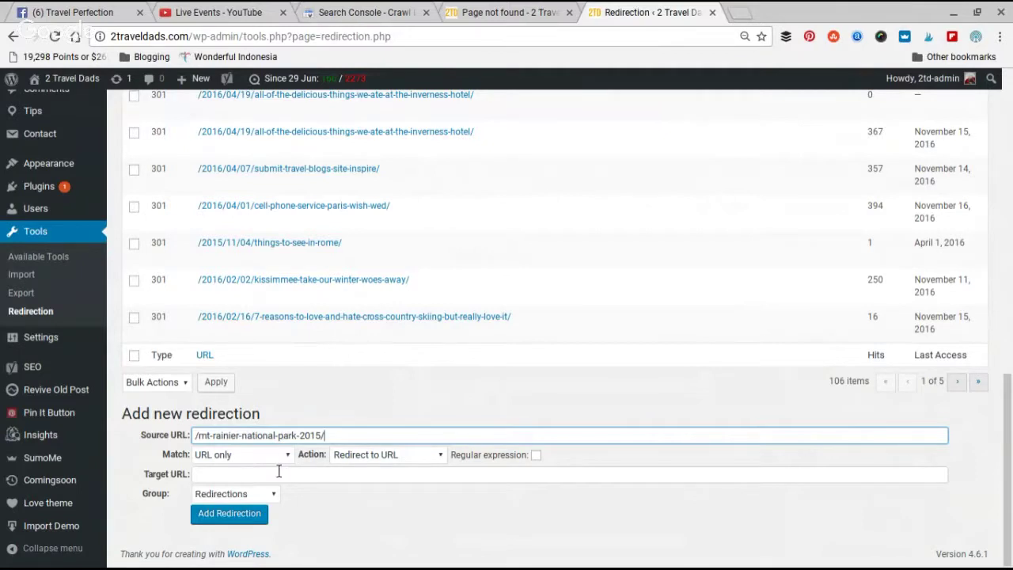
pyautogui.click(288, 474)
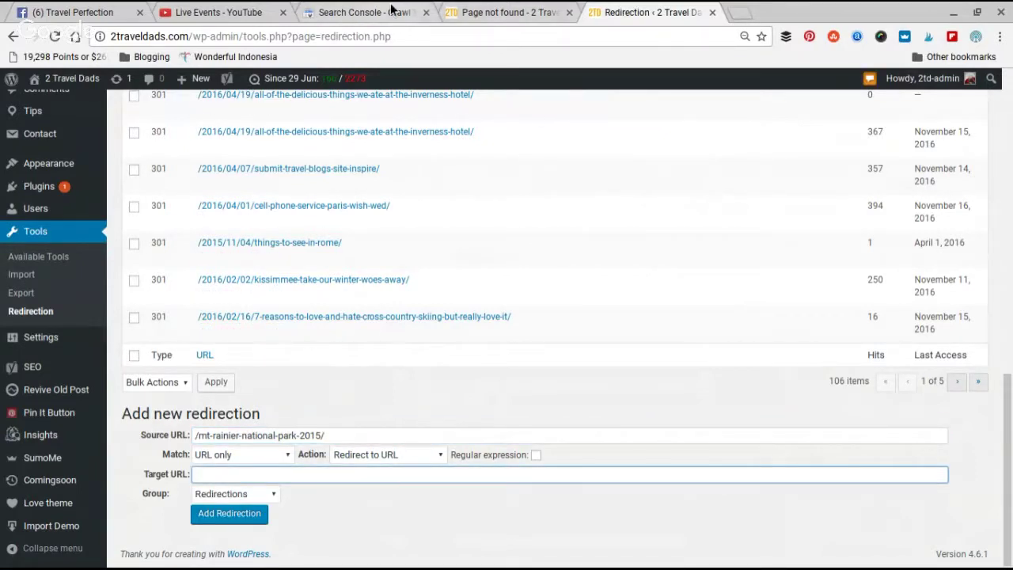
# From the 404 page, open the National Parks archive and scroll to the Silver Falls, Mt Rainier post
pyautogui.click(530, 14)
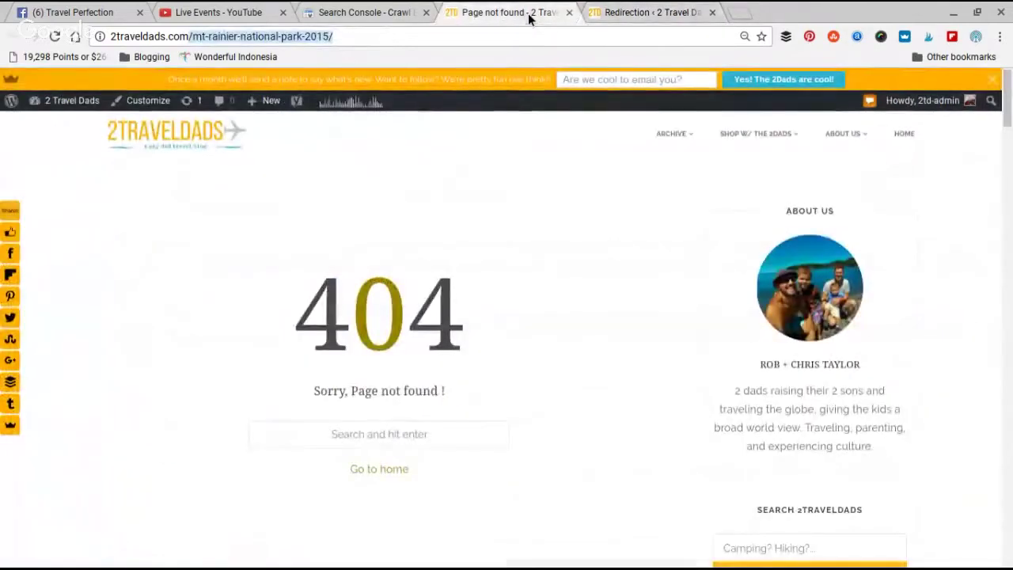
pyautogui.moveTo(669, 136)
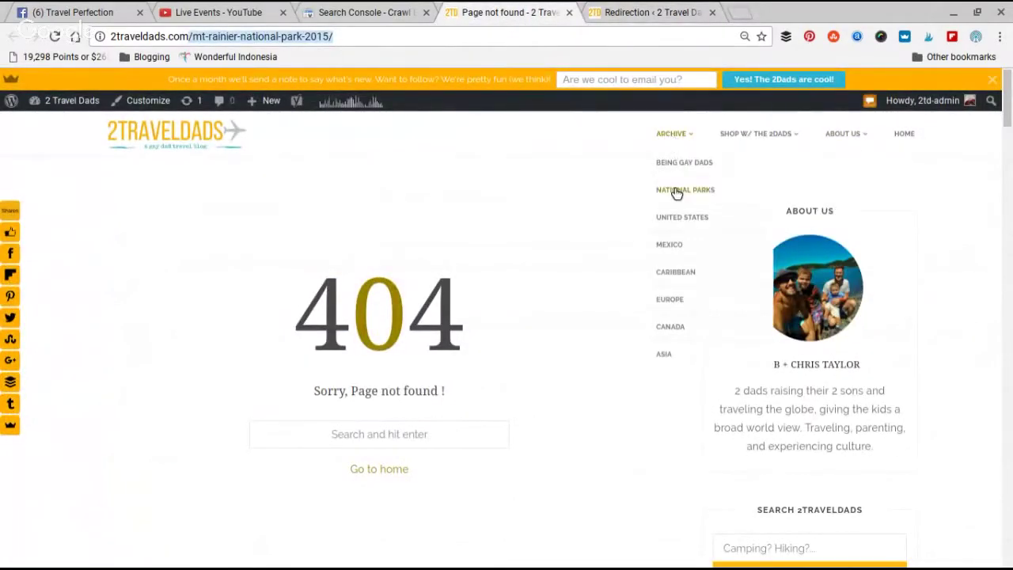
pyautogui.click(673, 190)
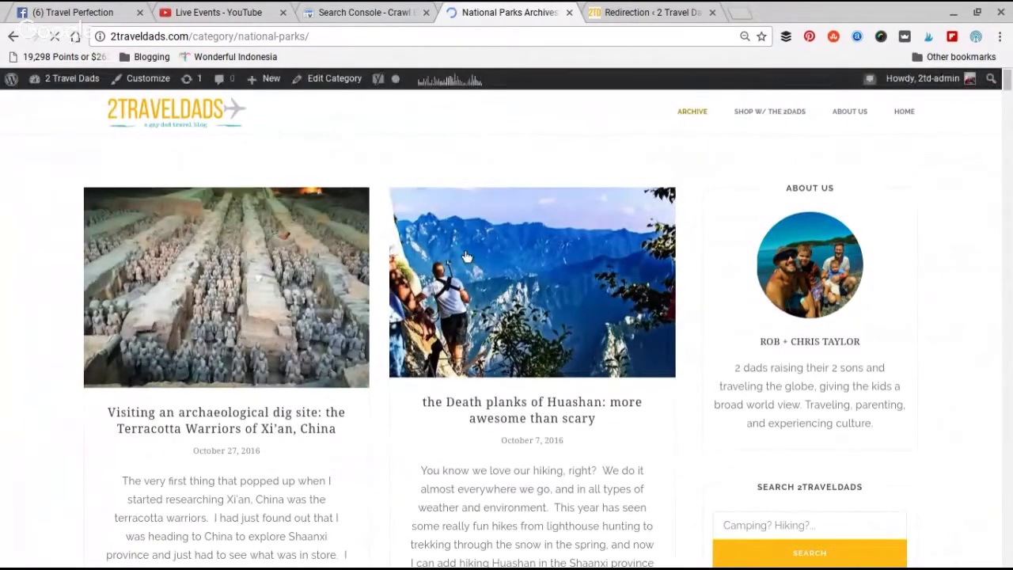
pyautogui.scroll(-2, 467, 257)
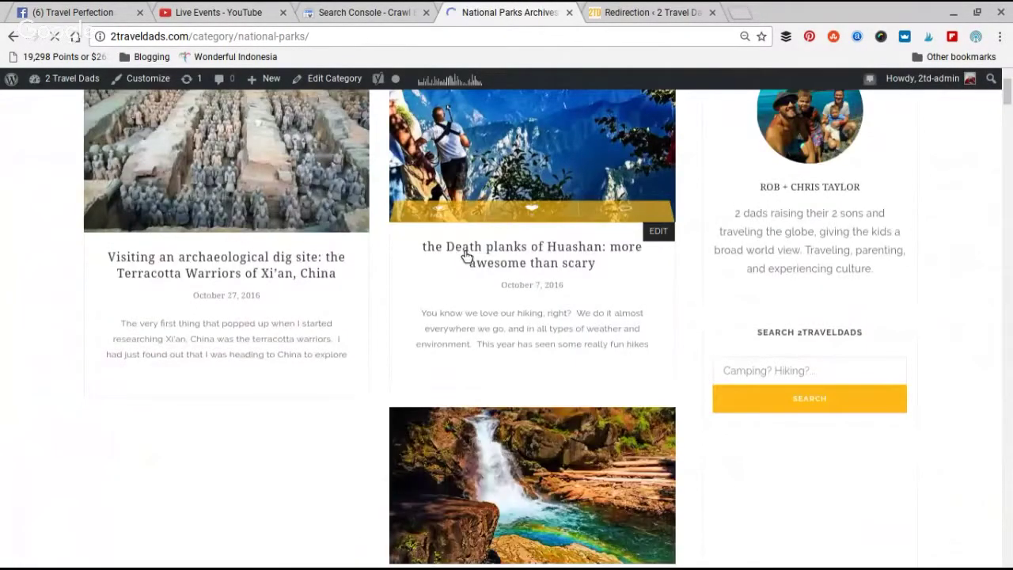
pyautogui.scroll(-3, 466, 257)
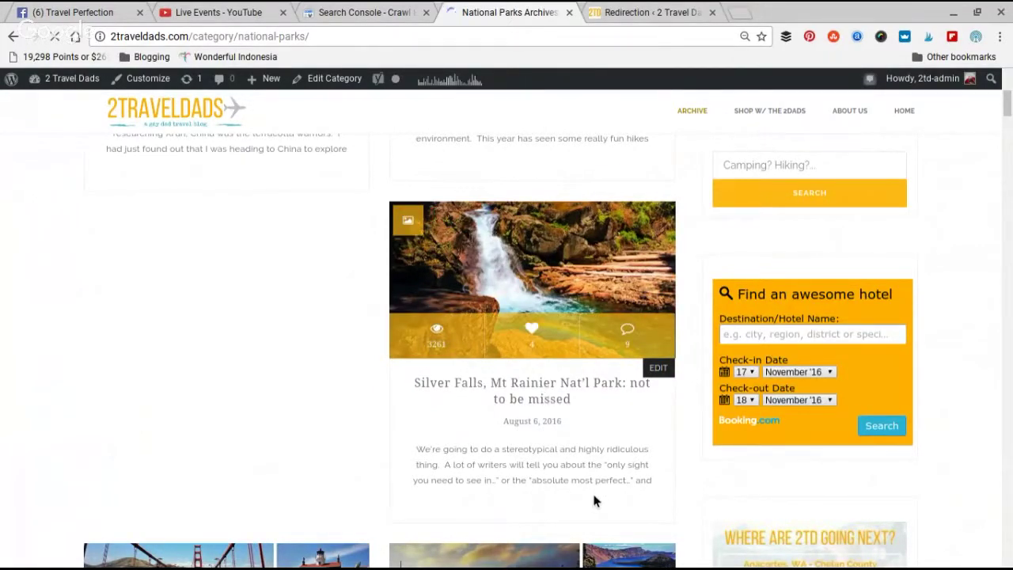
# Set Target URL to /2016/08/06/silver-falls-mt-rainier/ and add the 301 redirection
pyautogui.click(672, 12)
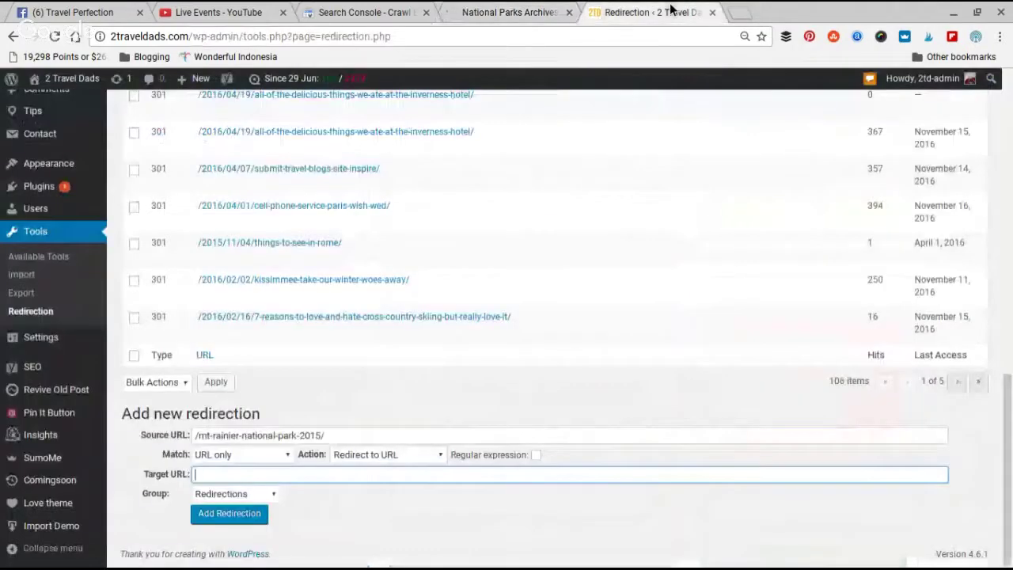
pyautogui.write('http://2traveldads.com/2016/08/06/silver-falls-mt-rainier/')
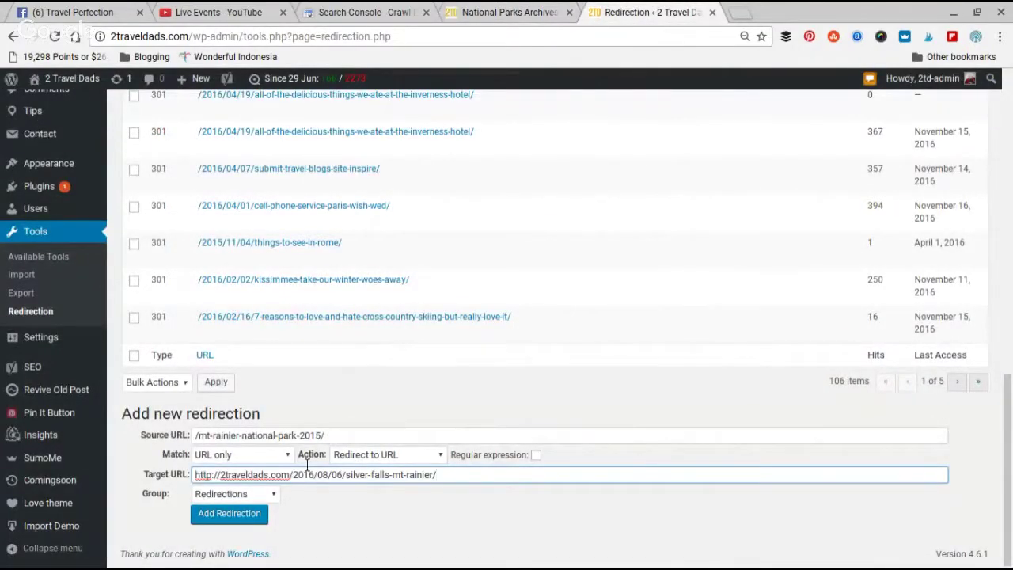
pyautogui.press('BackSpace')
pyautogui.press('BackSpace')
pyautogui.press('BackSpace')
pyautogui.press('BackSpace')
pyautogui.press('BackSpace')
pyautogui.press('BackSpace')
pyautogui.press('BackSpace')
pyautogui.press('BackSpace')
pyautogui.press('BackSpace')
pyautogui.press('BackSpace')
pyautogui.press('BackSpace')
pyautogui.press('BackSpace')
pyautogui.press('BackSpace')
pyautogui.press('BackSpace')
pyautogui.press('BackSpace')
pyautogui.press('BackSpace')
pyautogui.press('BackSpace')
pyautogui.press('BackSpace')
pyautogui.press('BackSpace')
pyautogui.press('BackSpace')
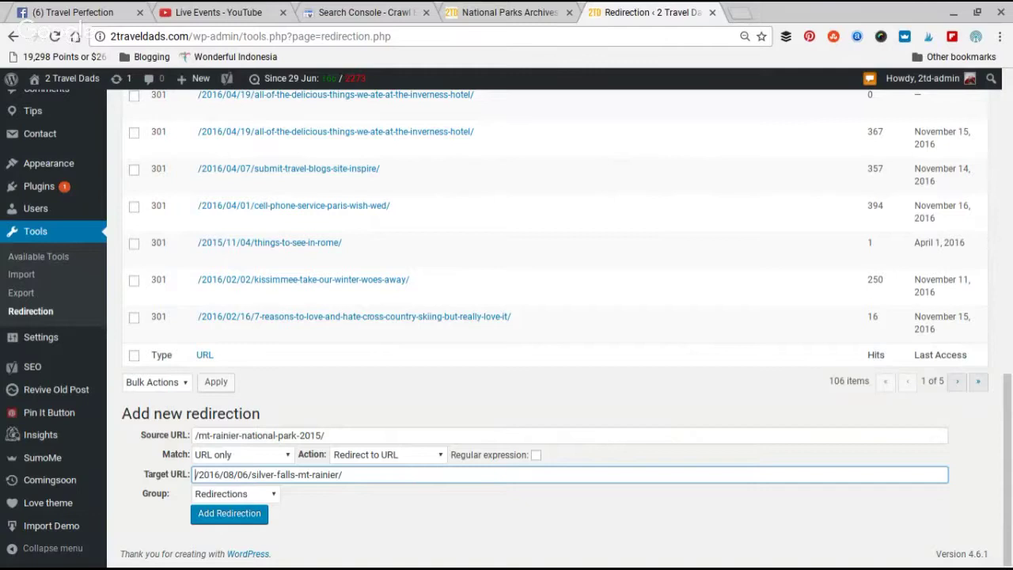
pyautogui.click(224, 521)
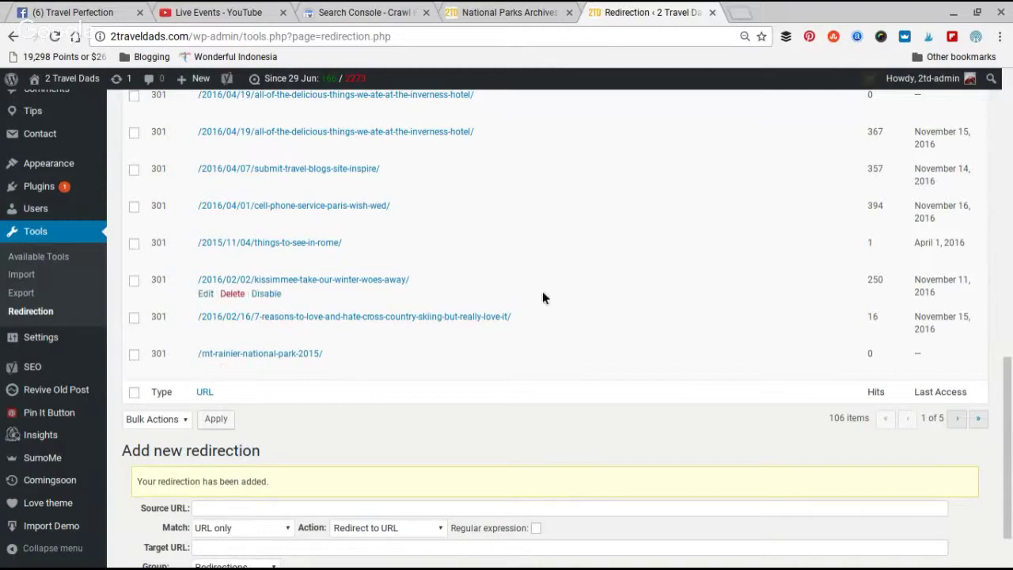
# Mark the mt-rainier-national-park-2015/ Not found error as fixed and confirm
pyautogui.click(411, 10)
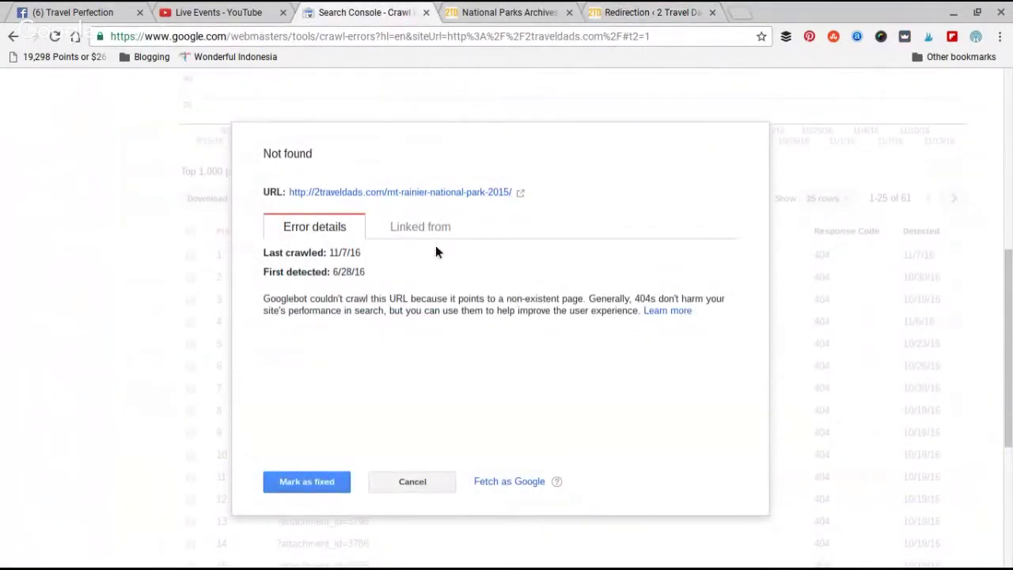
pyautogui.click(322, 488)
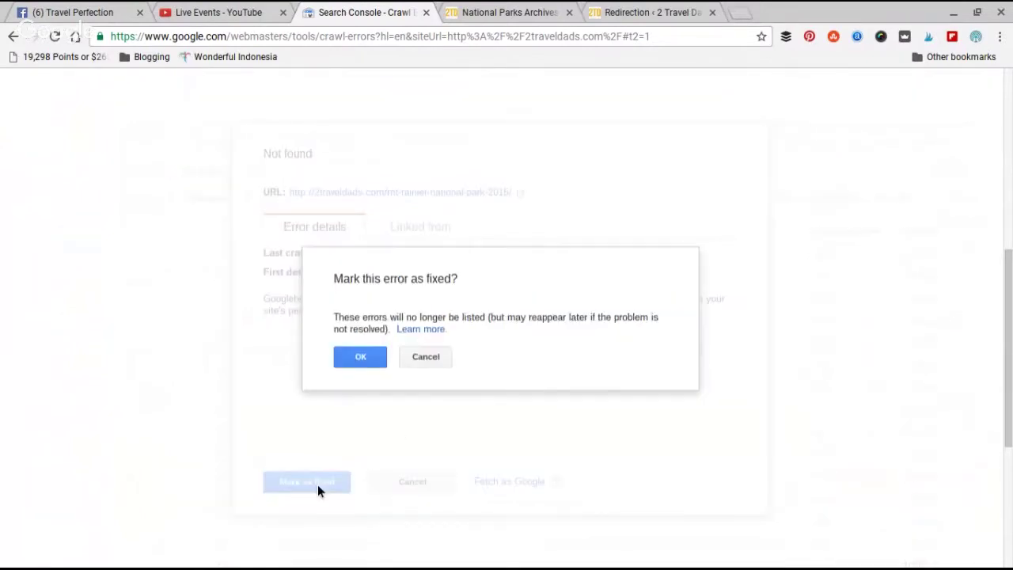
pyautogui.click(360, 358)
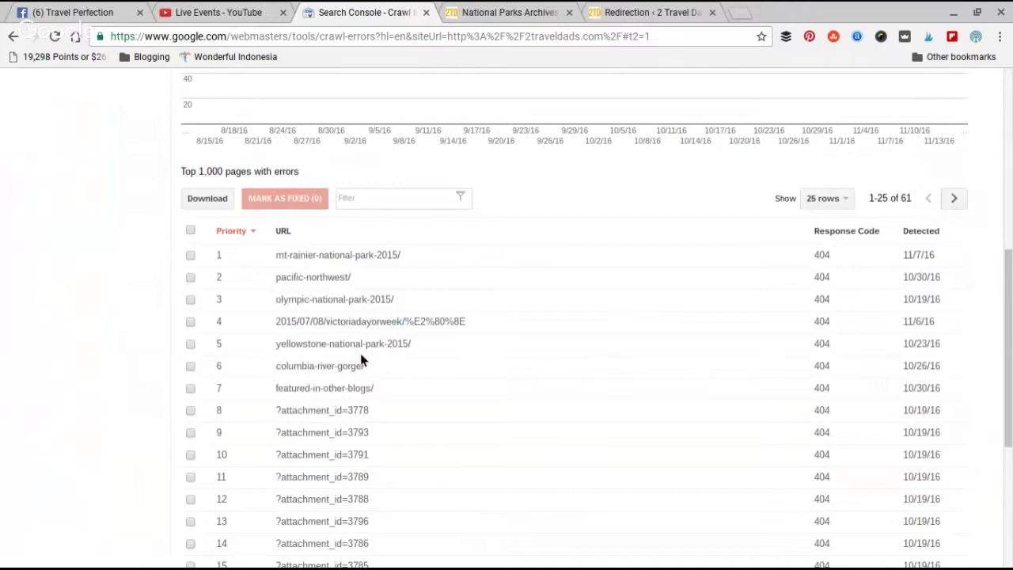